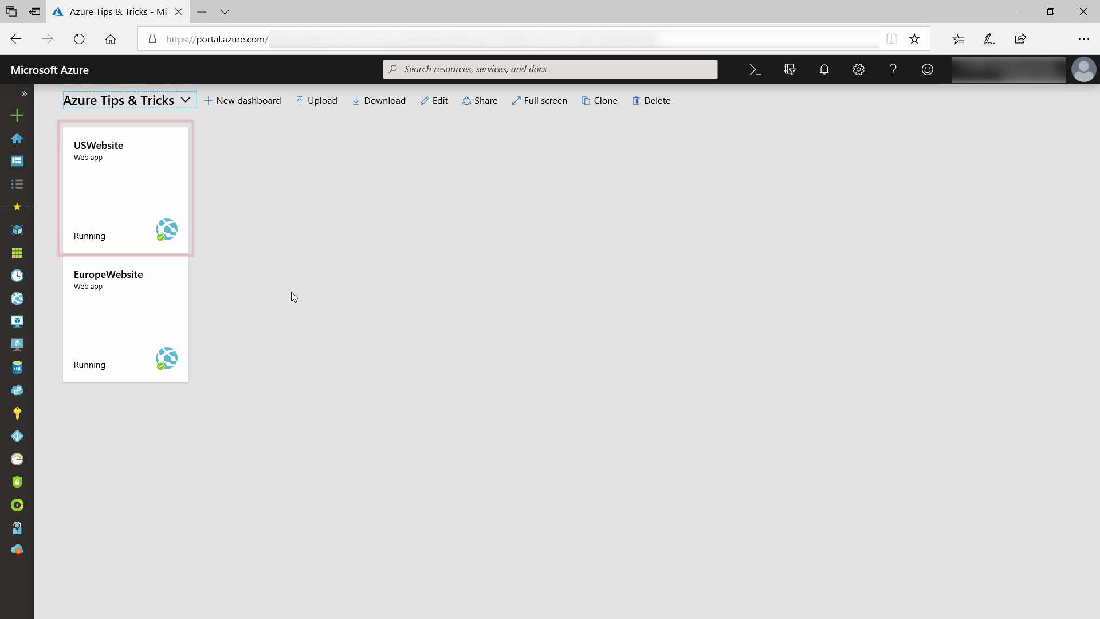
Browse the USWebsite and EuropeWebsite web apps from their dashboard tiles, and return to the Azure dashboard
right_click(175, 180)
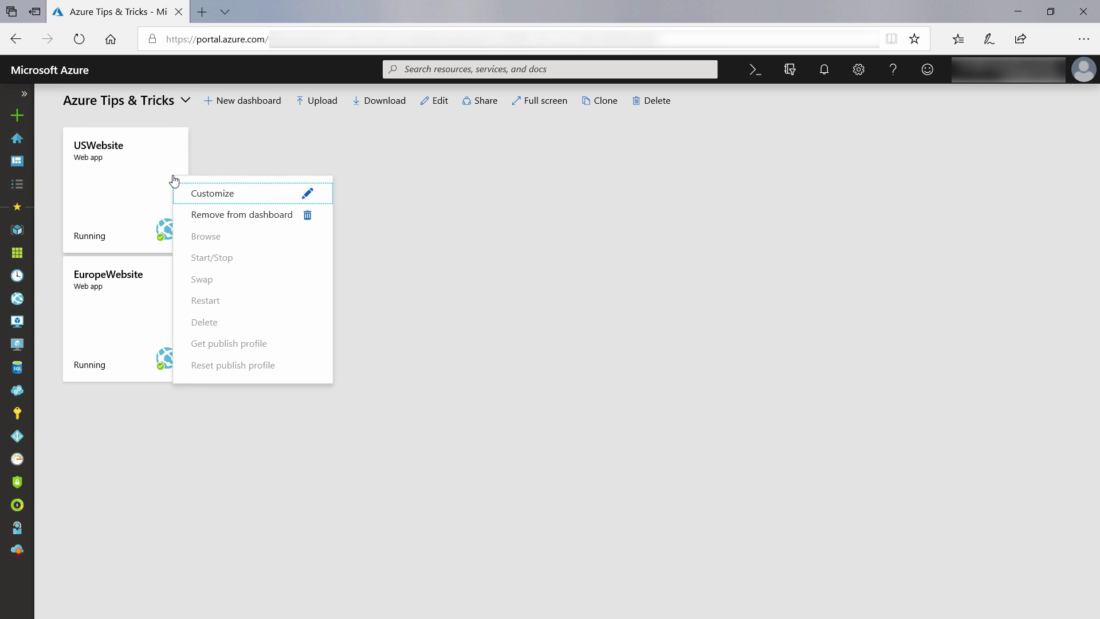
left_click(224, 244)
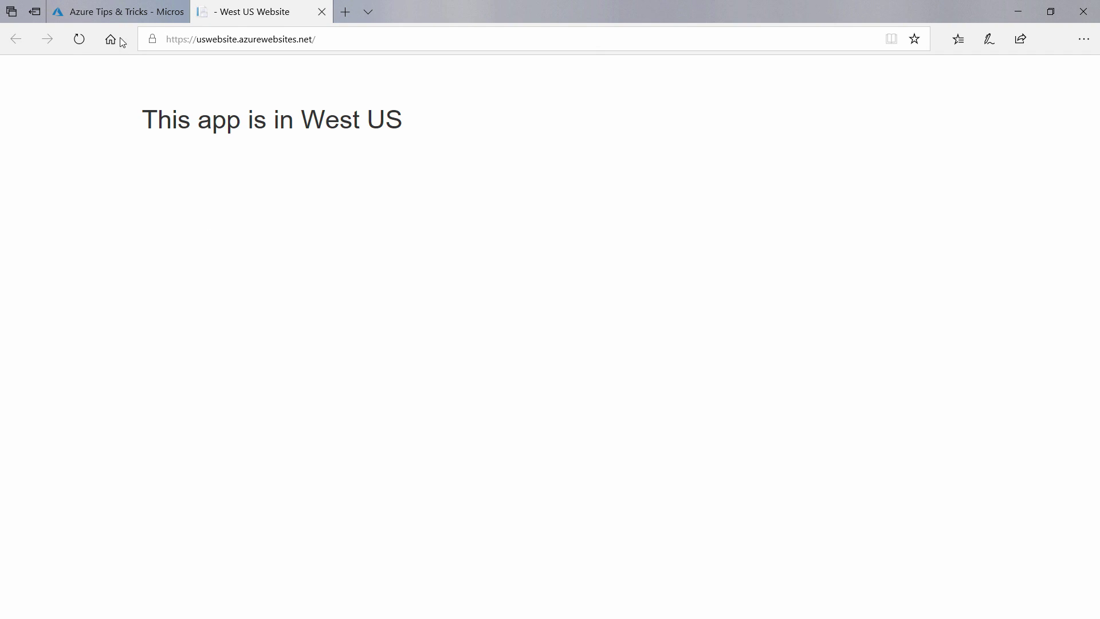
left_click(116, 11)
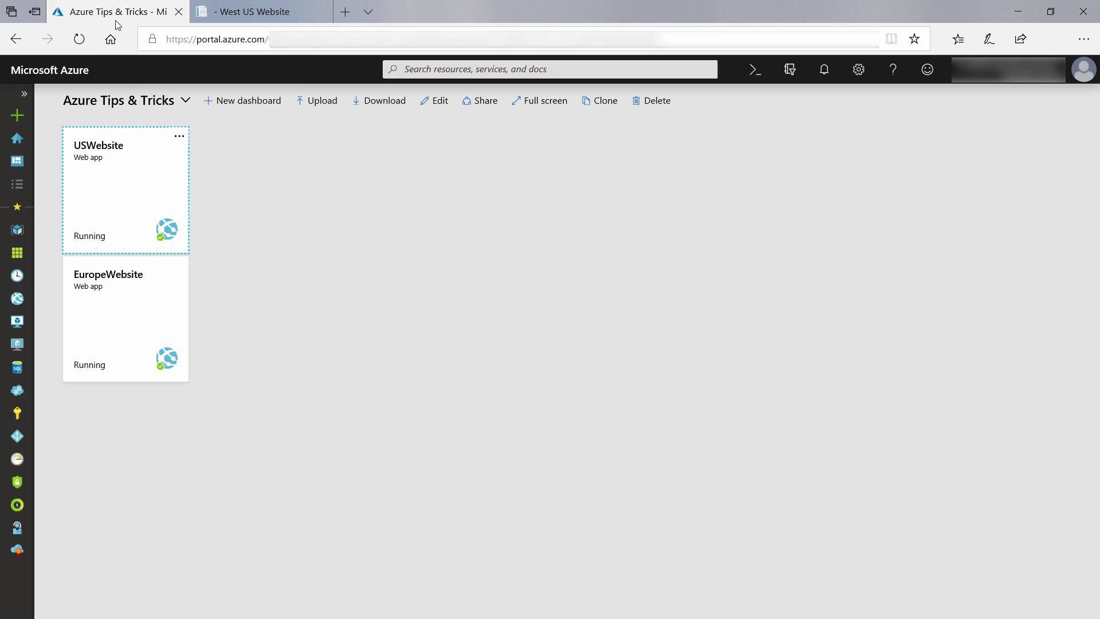
right_click(128, 314)
left_click(171, 379)
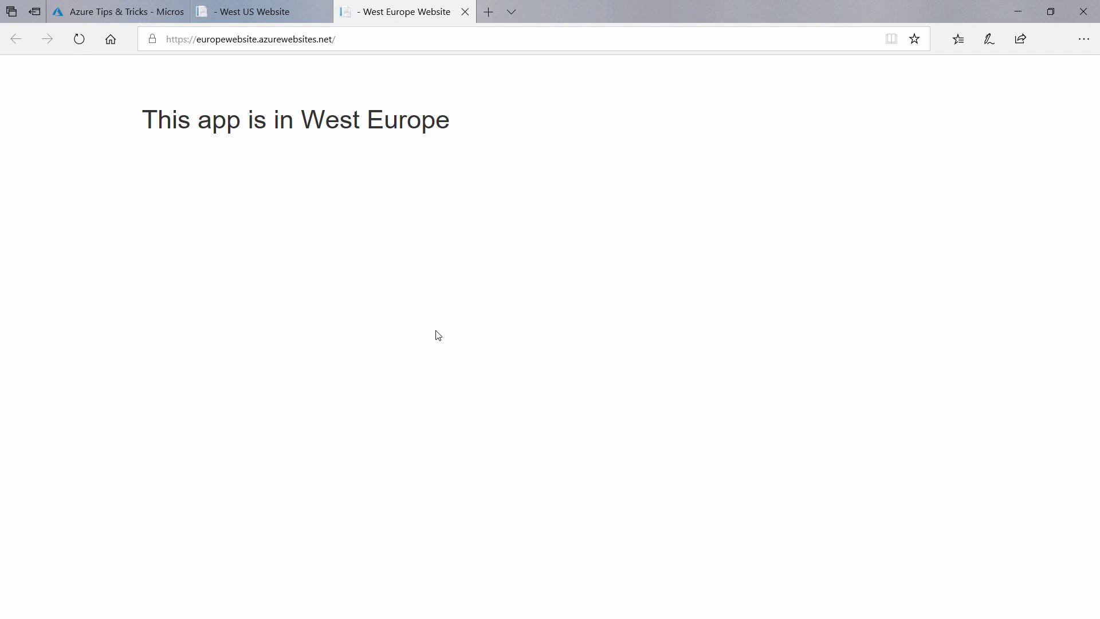
left_click(126, 14)
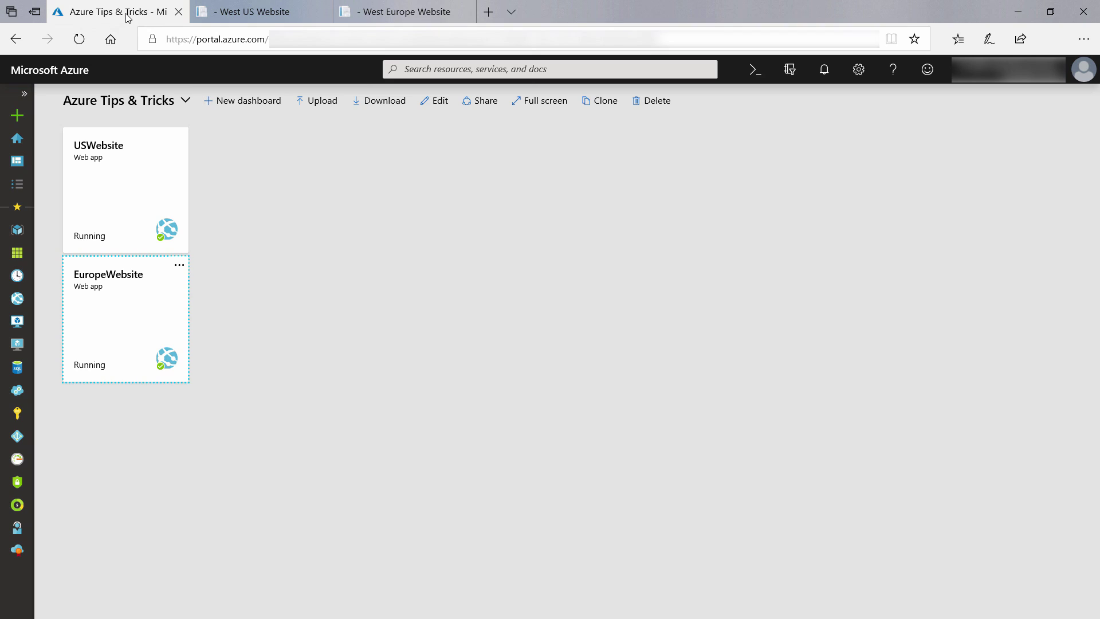
Find Microsoft's Front Door in the marketplace by searching for "azure front door" and start creating it
left_click(15, 116)
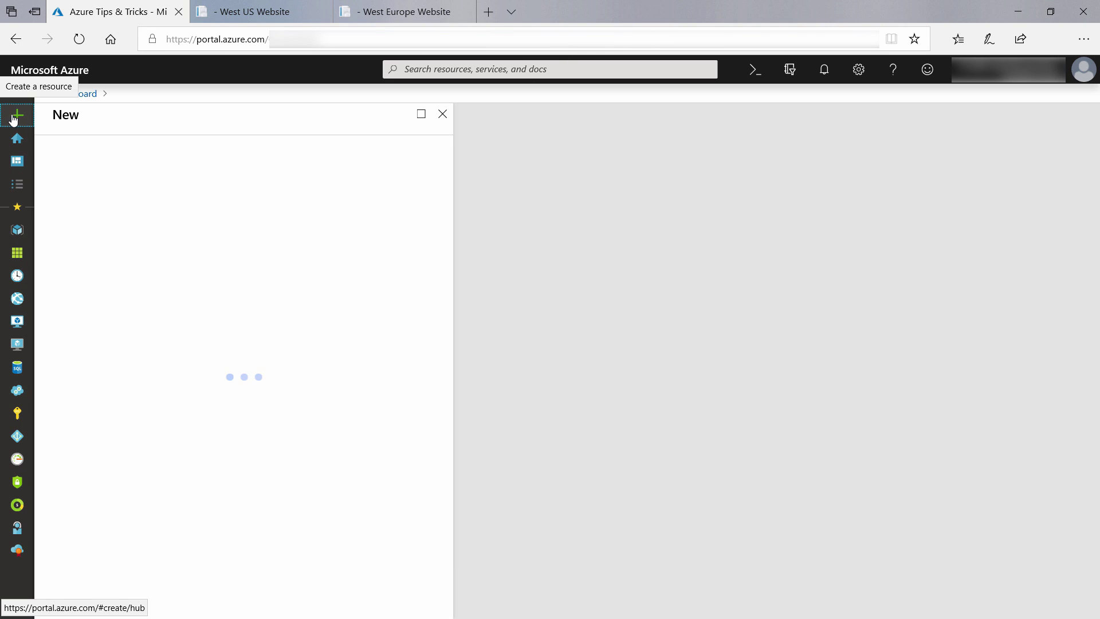
left_click(82, 155)
type("azure front ")
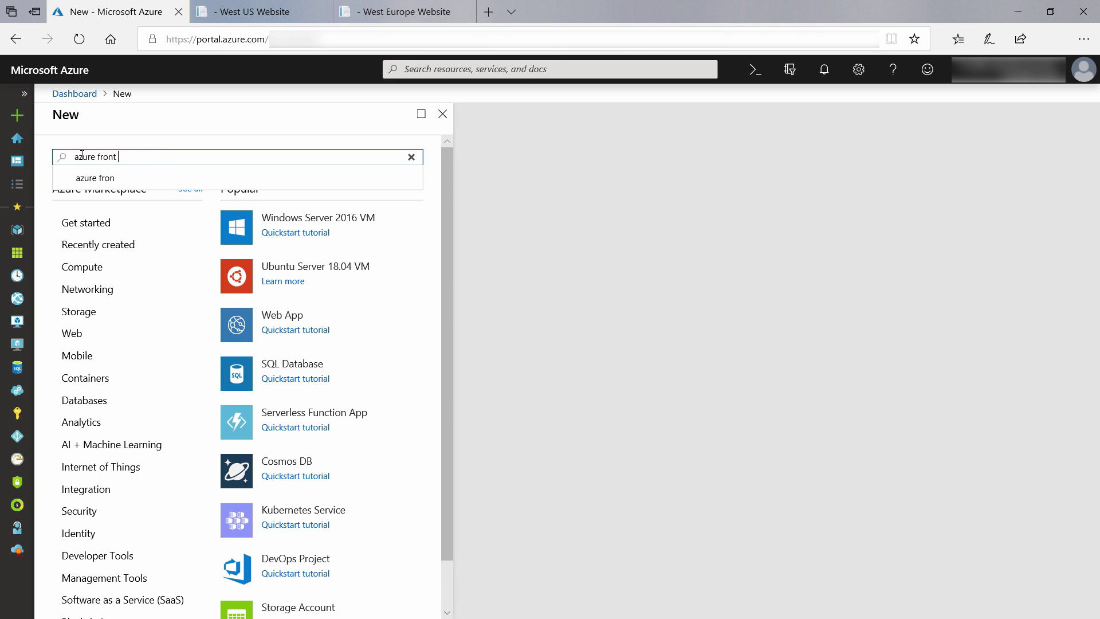
type("door")
left_click(95, 179)
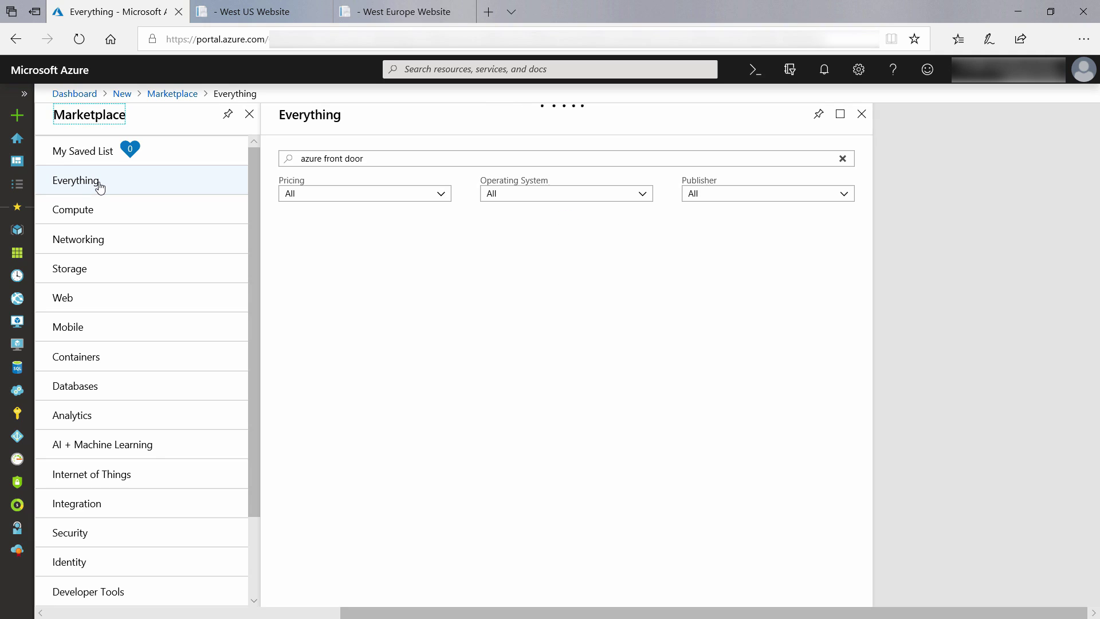
left_click(371, 288)
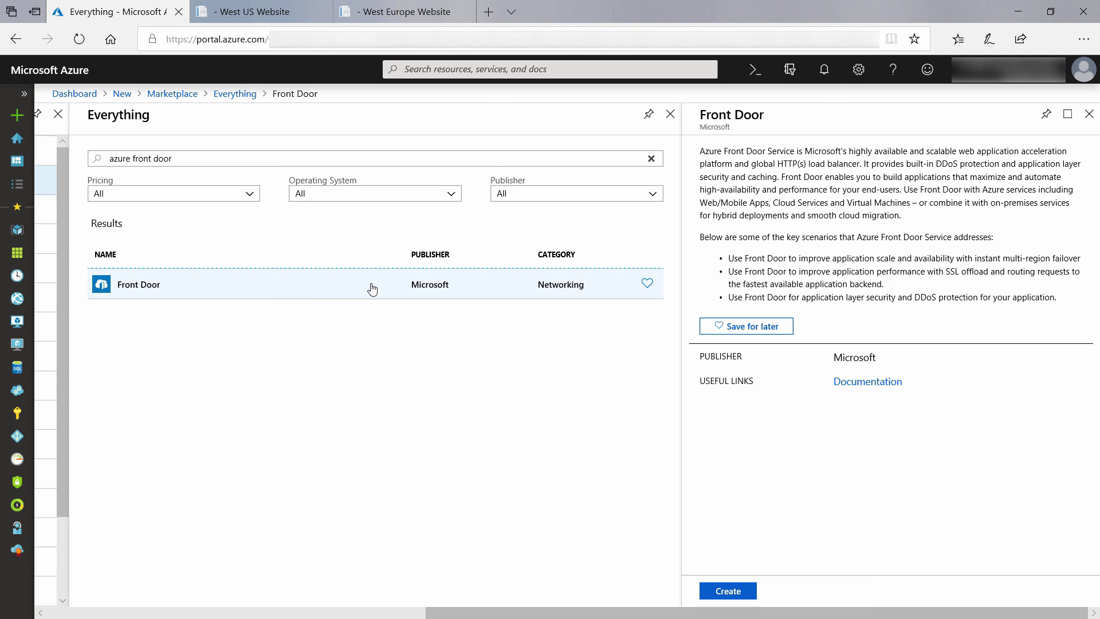
left_click(736, 595)
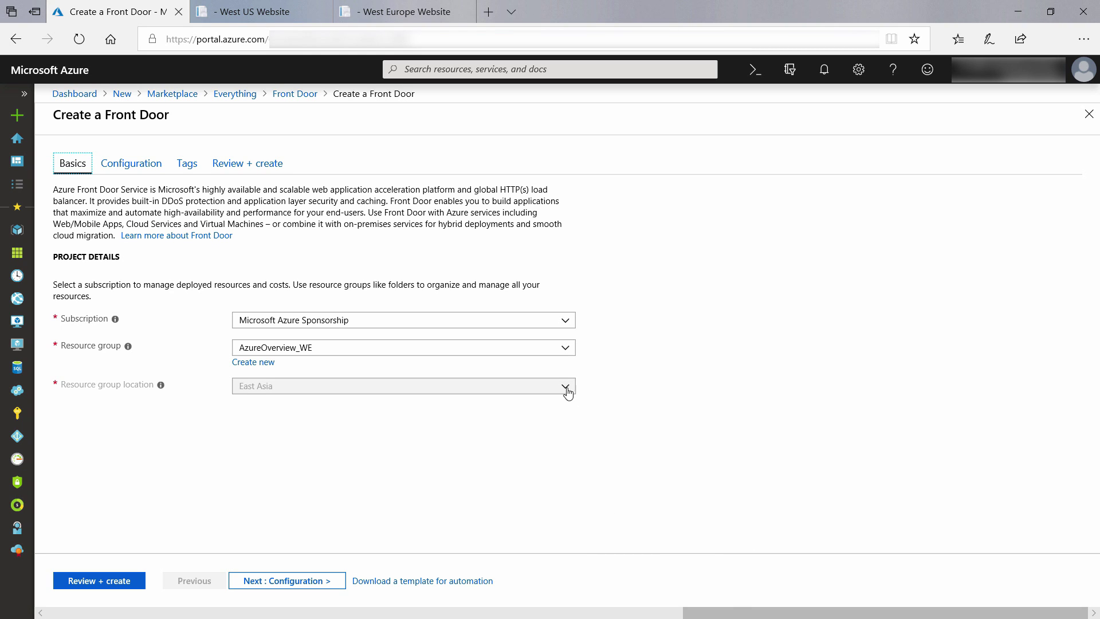
Assign the Front Door to the AzureTipsAndTricks resource group and proceed to its configuration
left_click(565, 349)
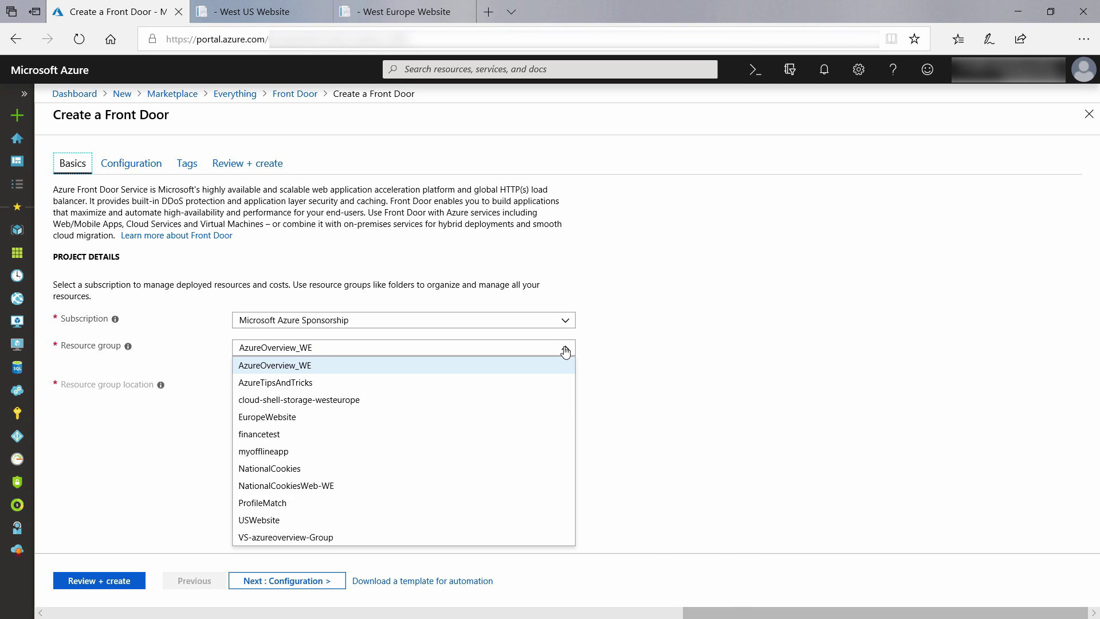
left_click(510, 382)
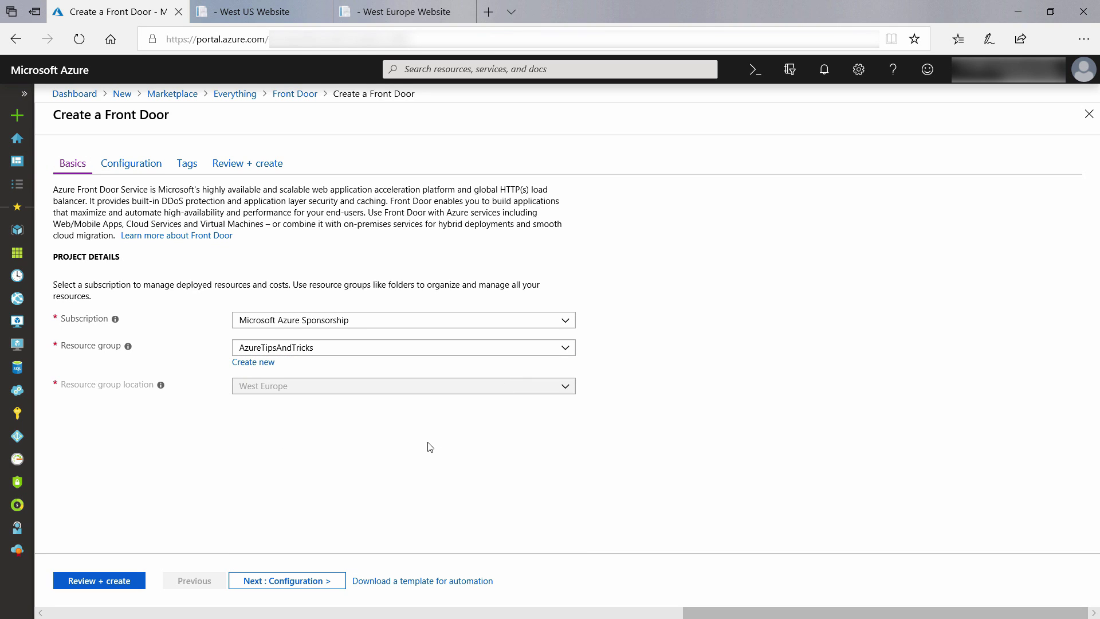
left_click(246, 581)
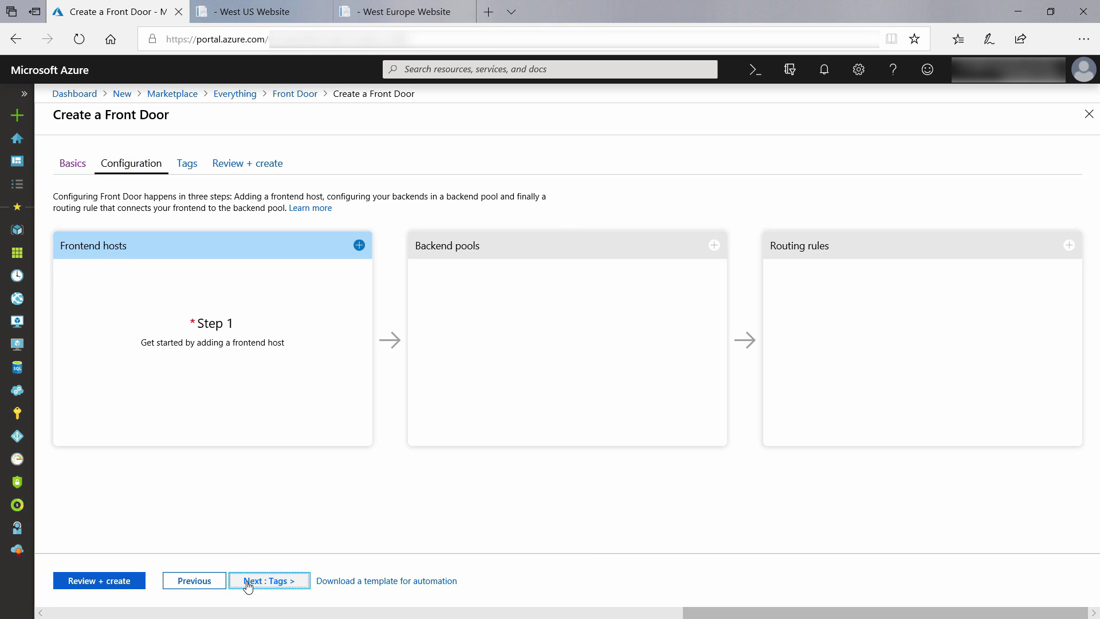
Add a frontend host with the host name tipsandtricks, leaving session affinity disabled
left_click(358, 246)
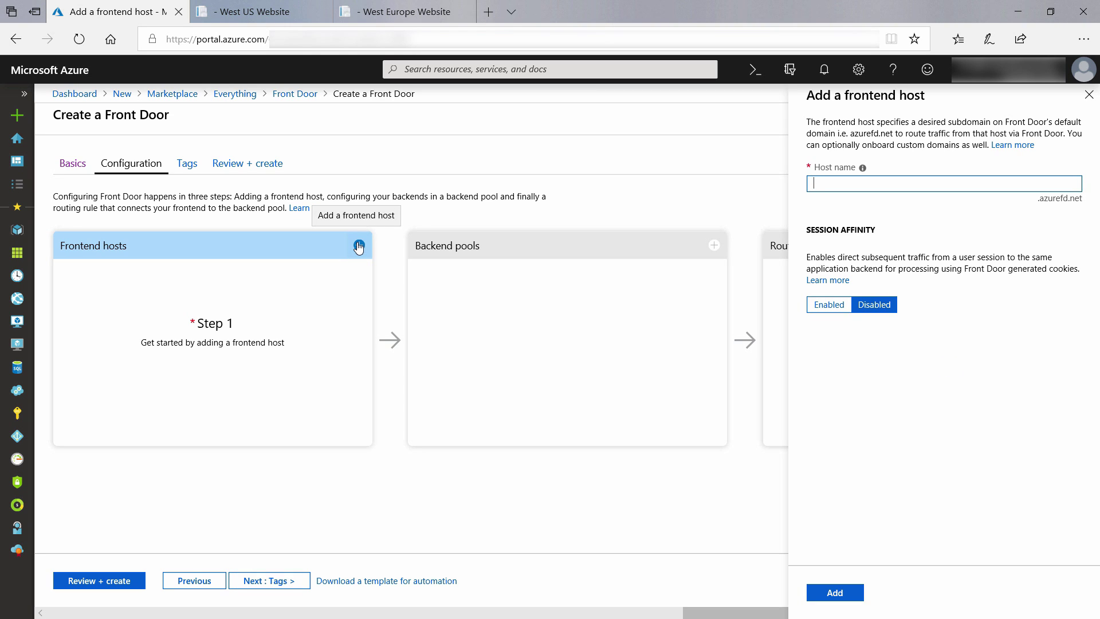
type("tipsandt")
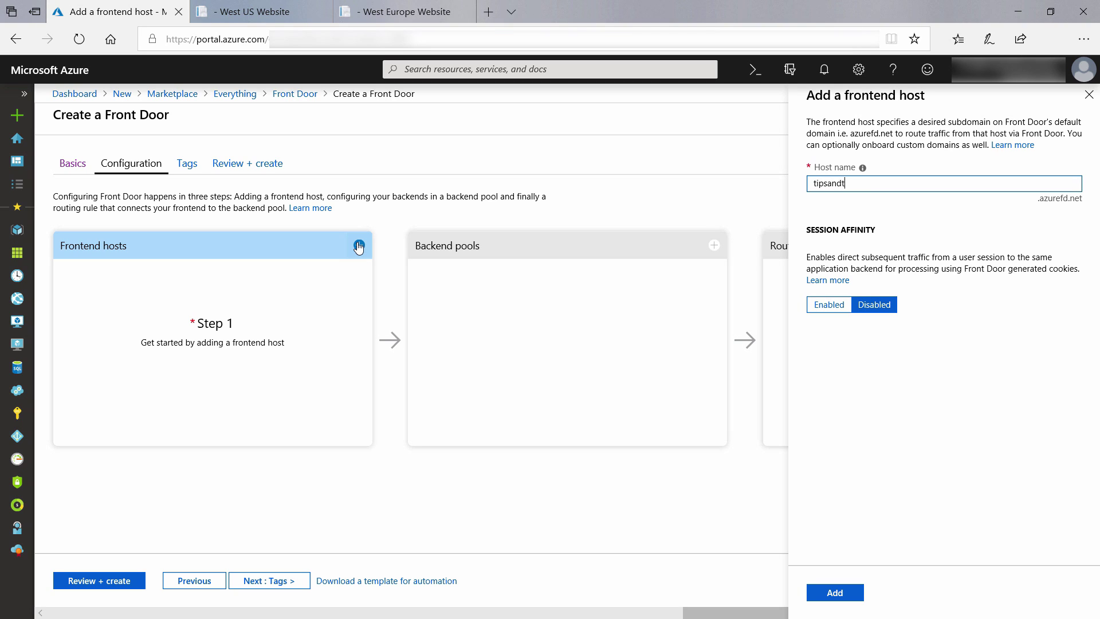
type("ricks")
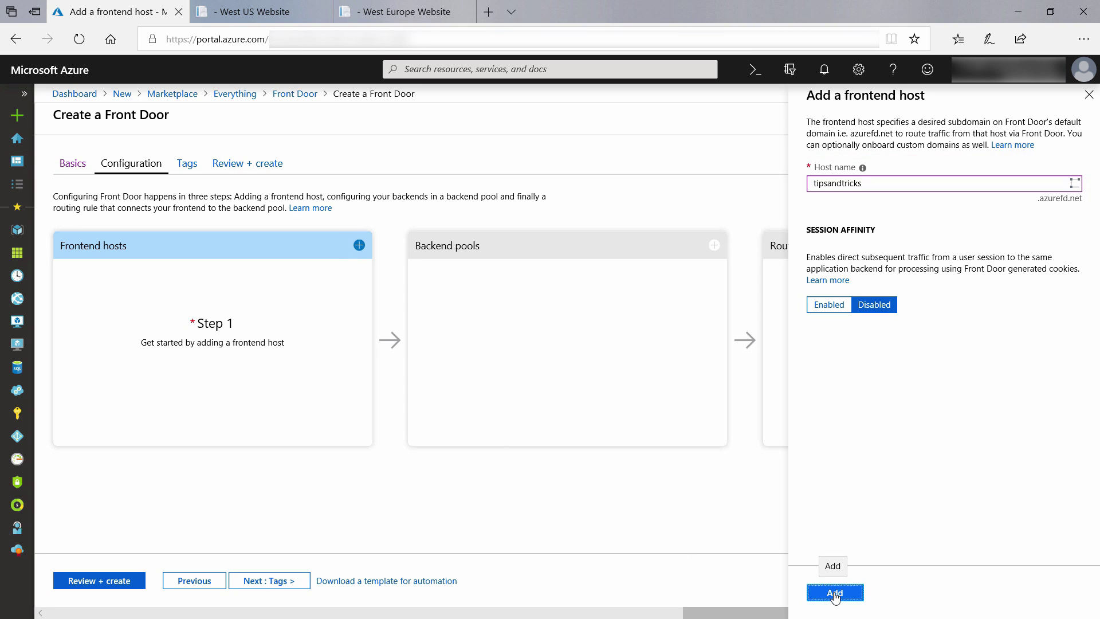
left_click(835, 592)
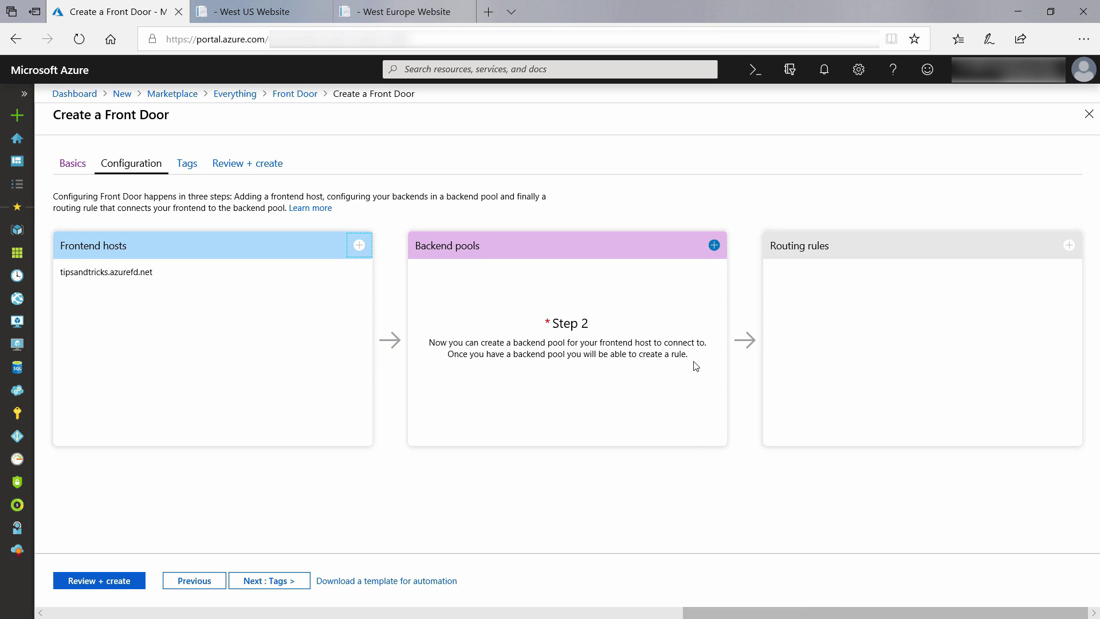
Start a new backend pool named mypool with a health probe interval of 5 seconds
left_click(713, 246)
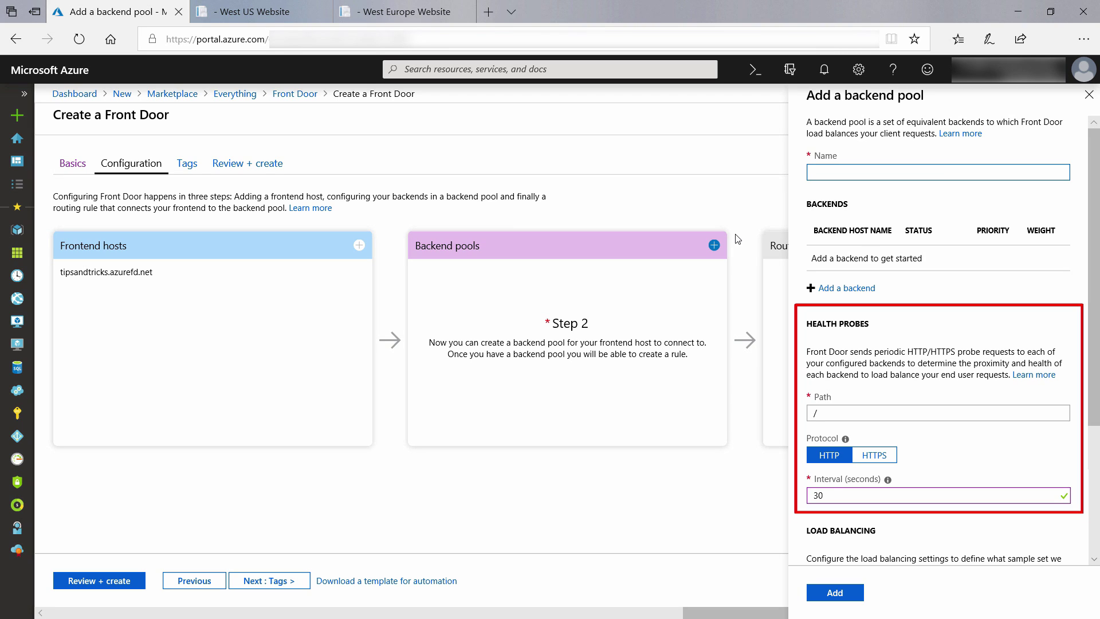
double_click(812, 495)
type("5")
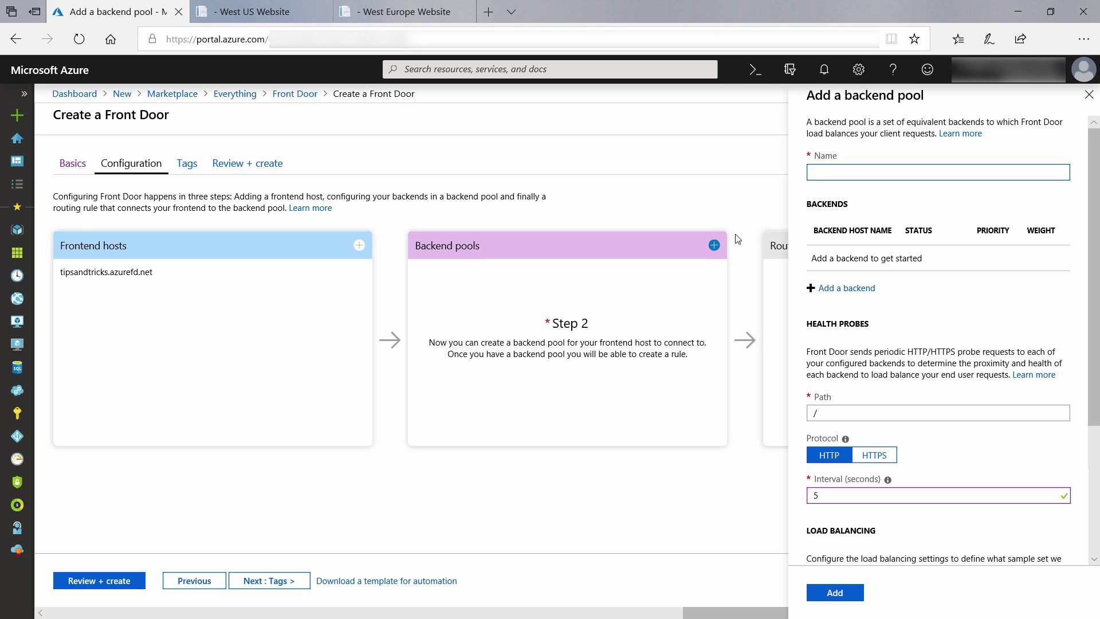
type("mypool")
Add an App service backend to mypool with the host name uswebsite.azurewebsites.net
left_click(849, 292)
left_click(1068, 234)
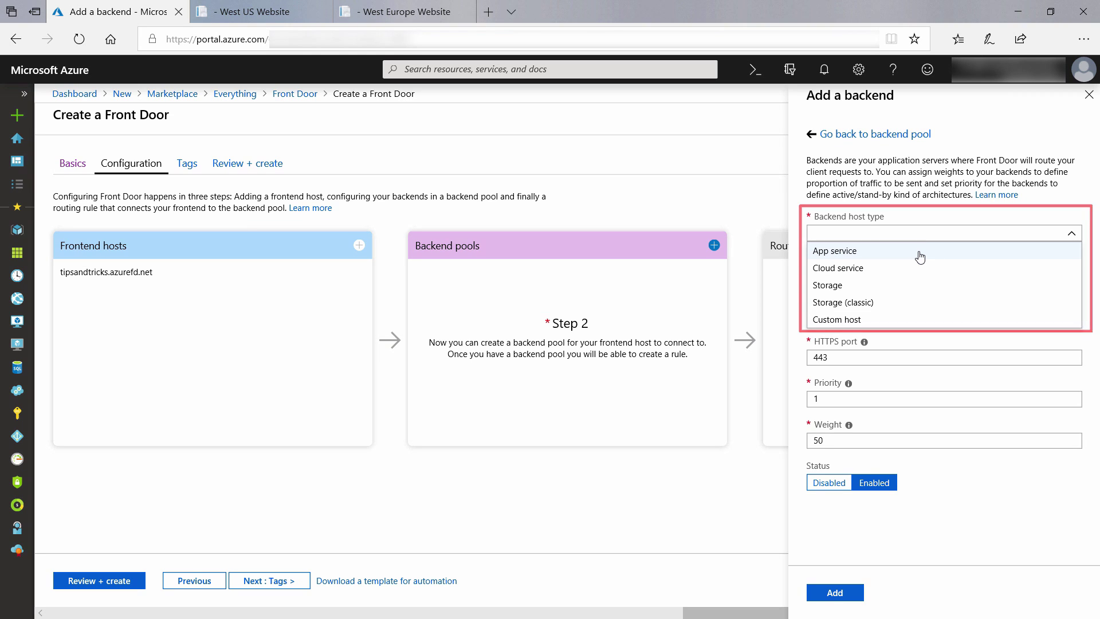
left_click(920, 257)
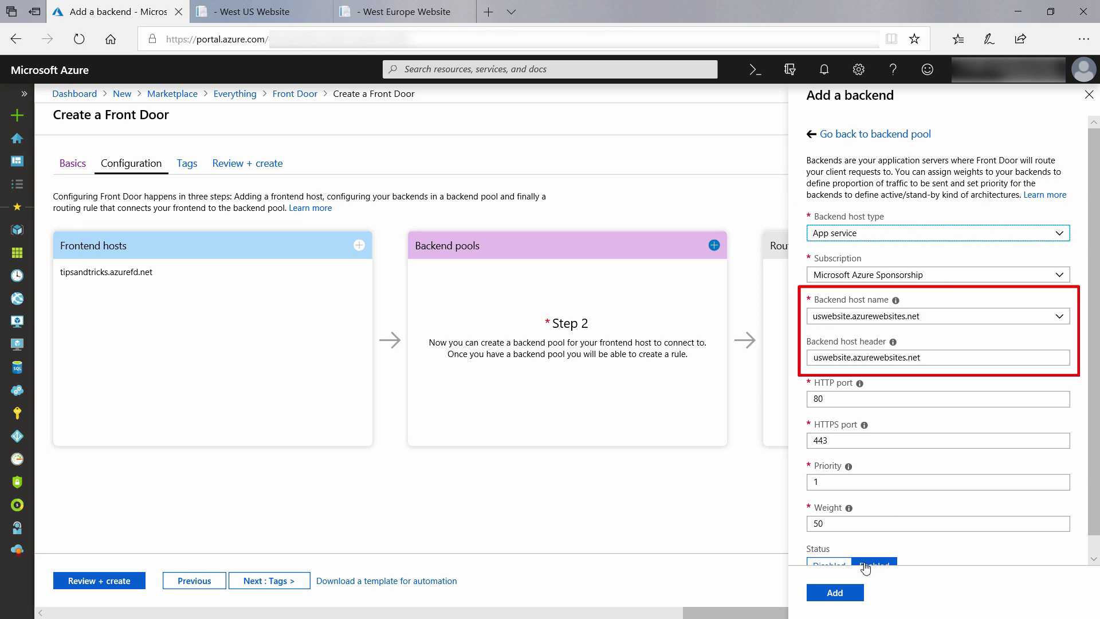
left_click(845, 598)
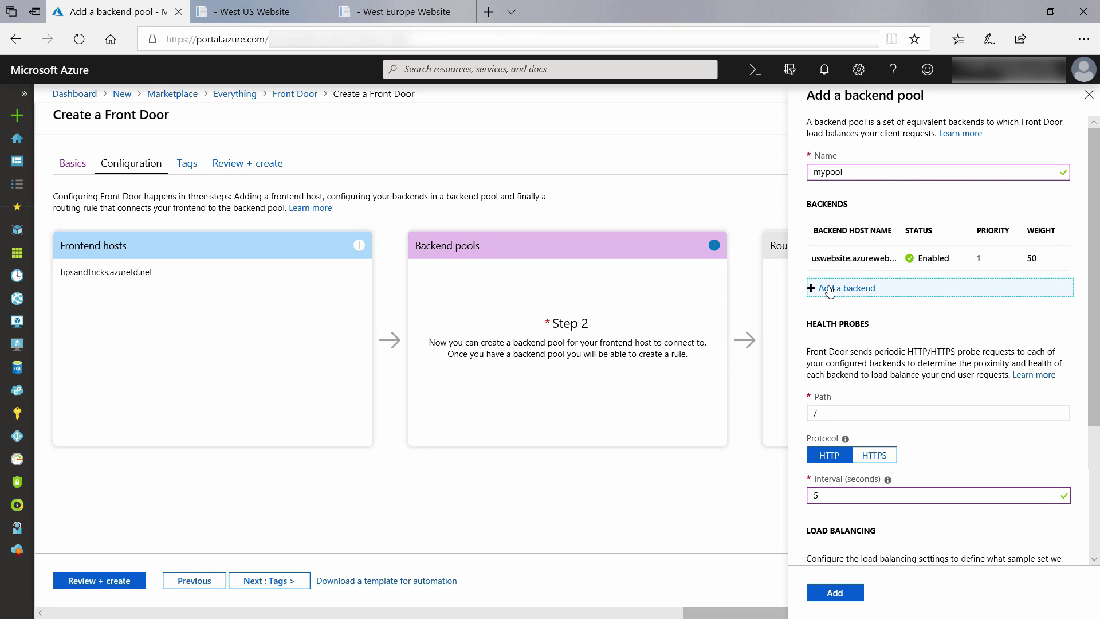
Add a second App service backend with the host name europewebsite.azurewebsites.net and save the backend pool
left_click(829, 289)
left_click(1076, 235)
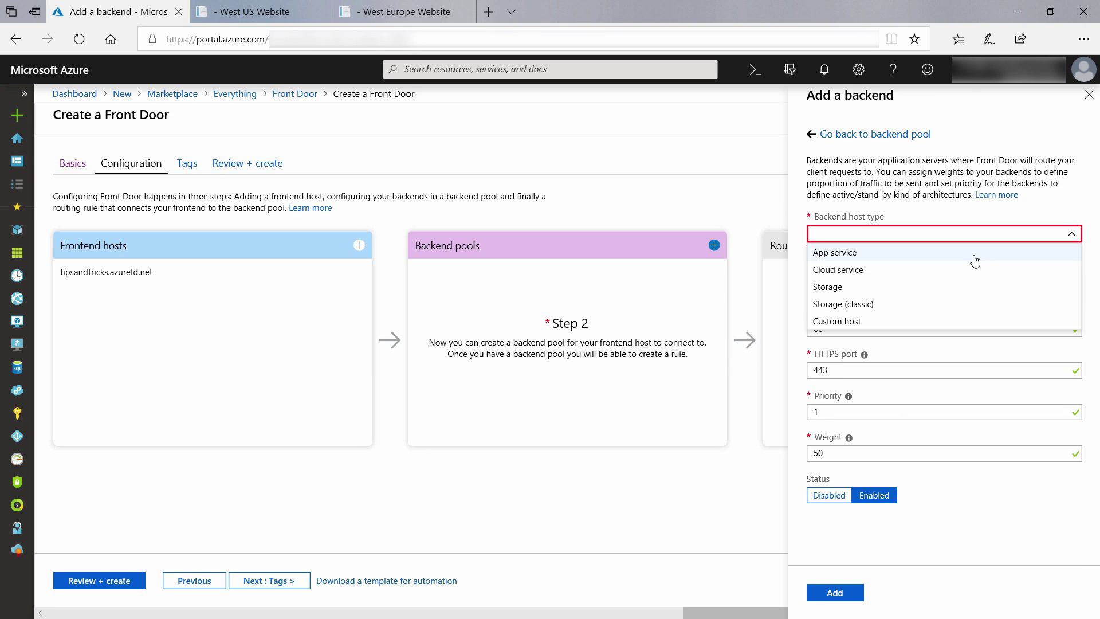
left_click(862, 254)
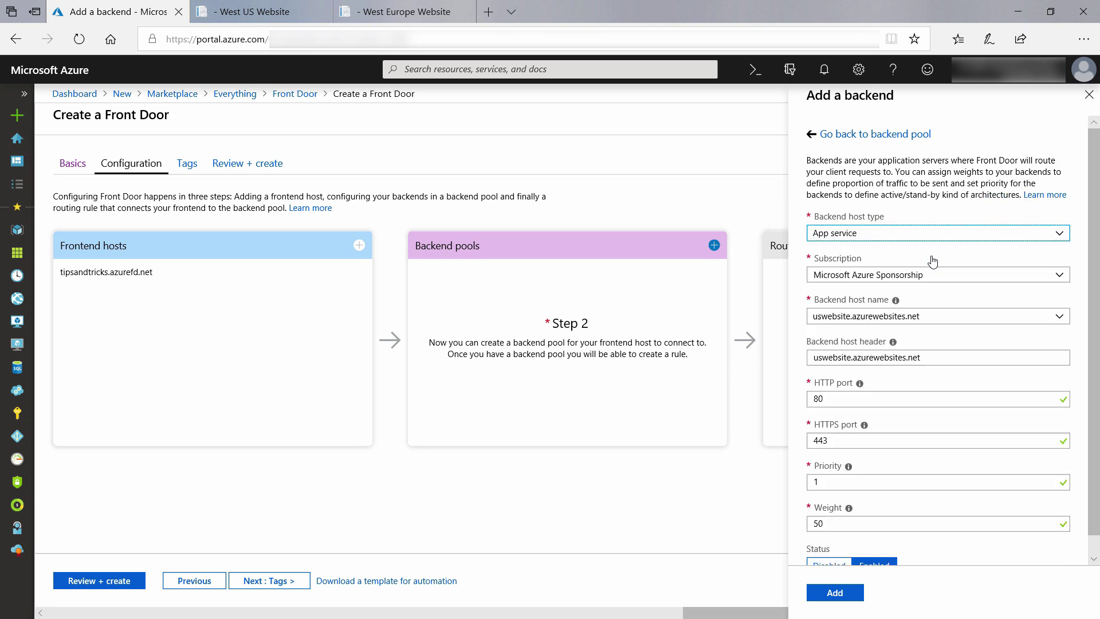
left_click(1047, 322)
left_click(906, 390)
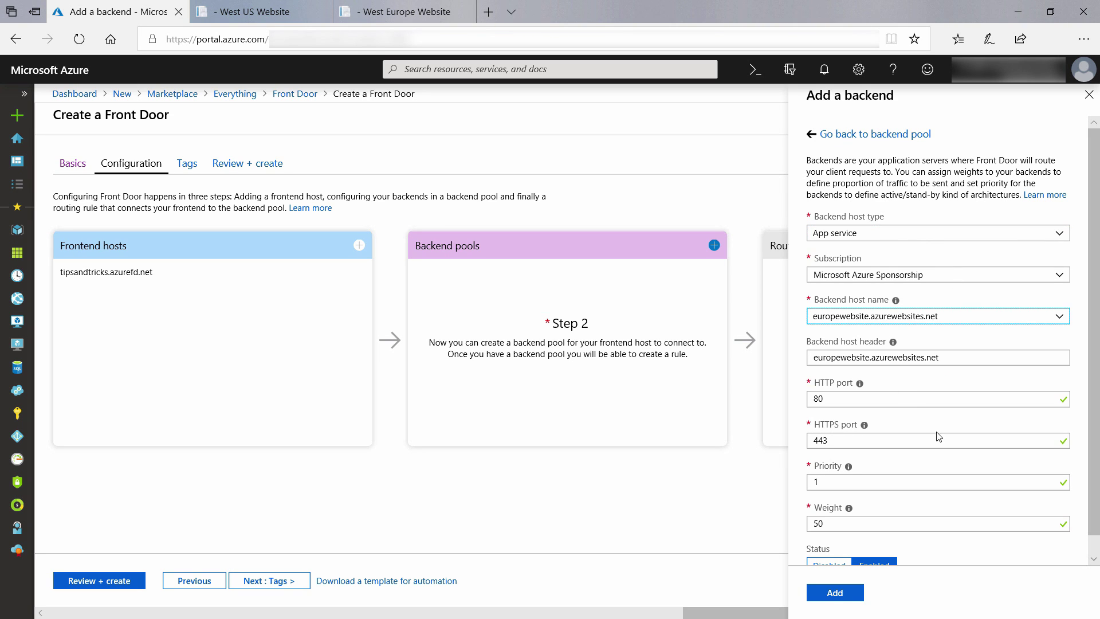
left_click(834, 592)
left_click(831, 595)
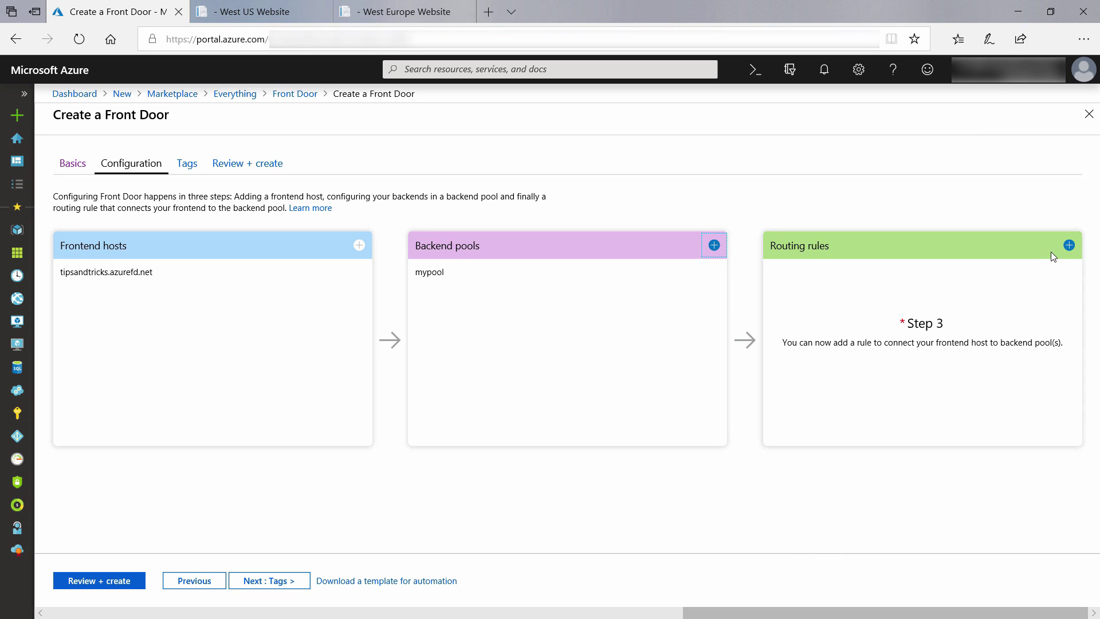
Add a routing rule named myroute from tipsandtricks.azurefd.net to mypool, and review and create the Front Door
left_click(1068, 245)
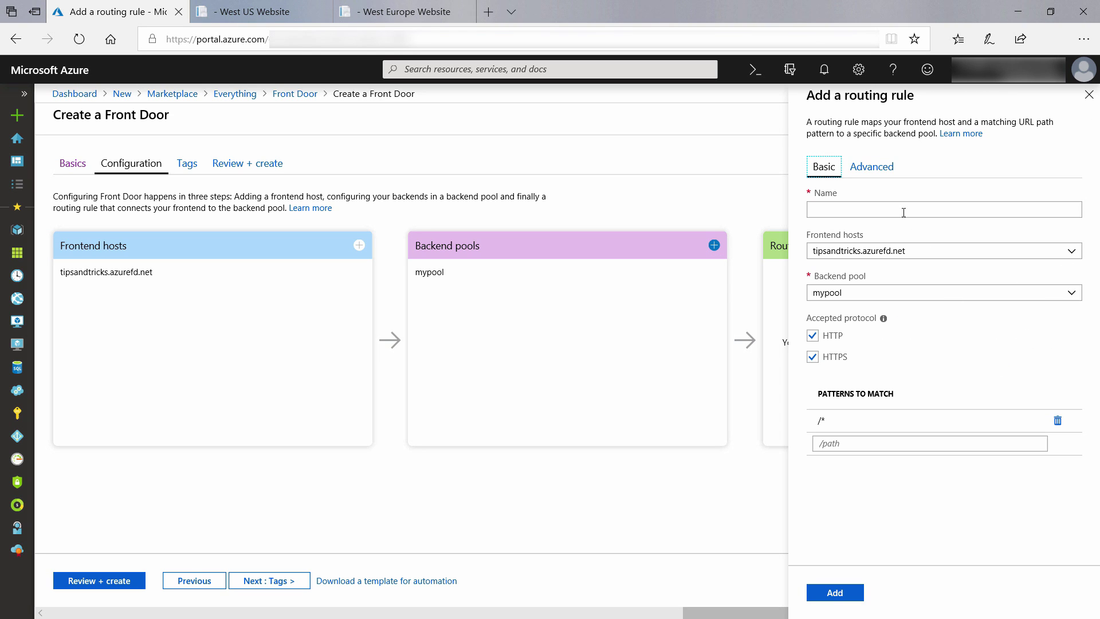
left_click(902, 208)
type("myroute")
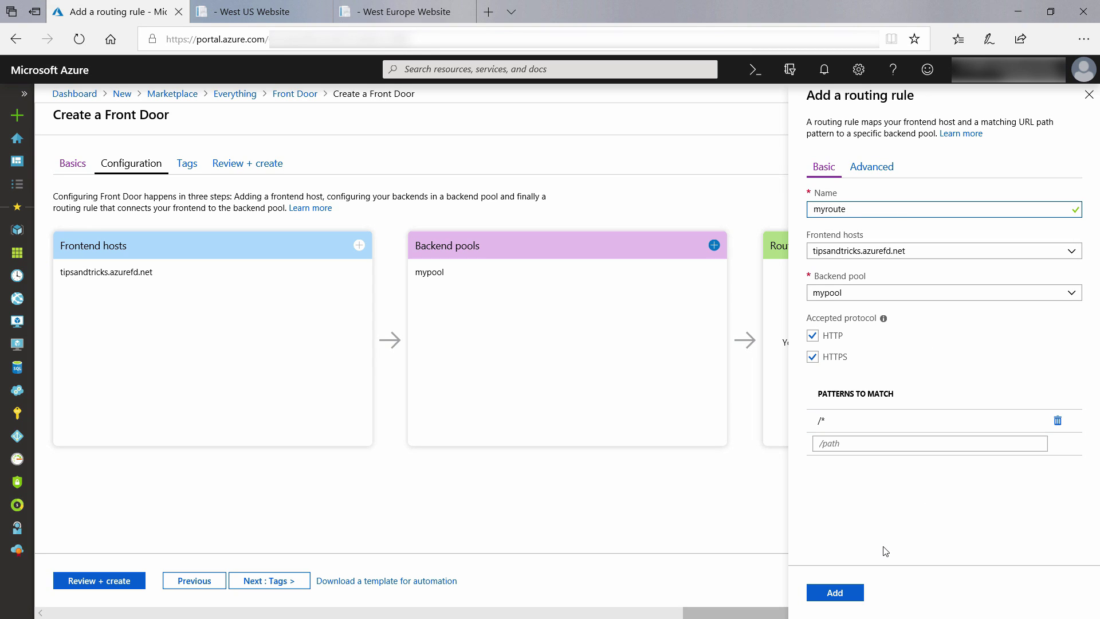
left_click(842, 591)
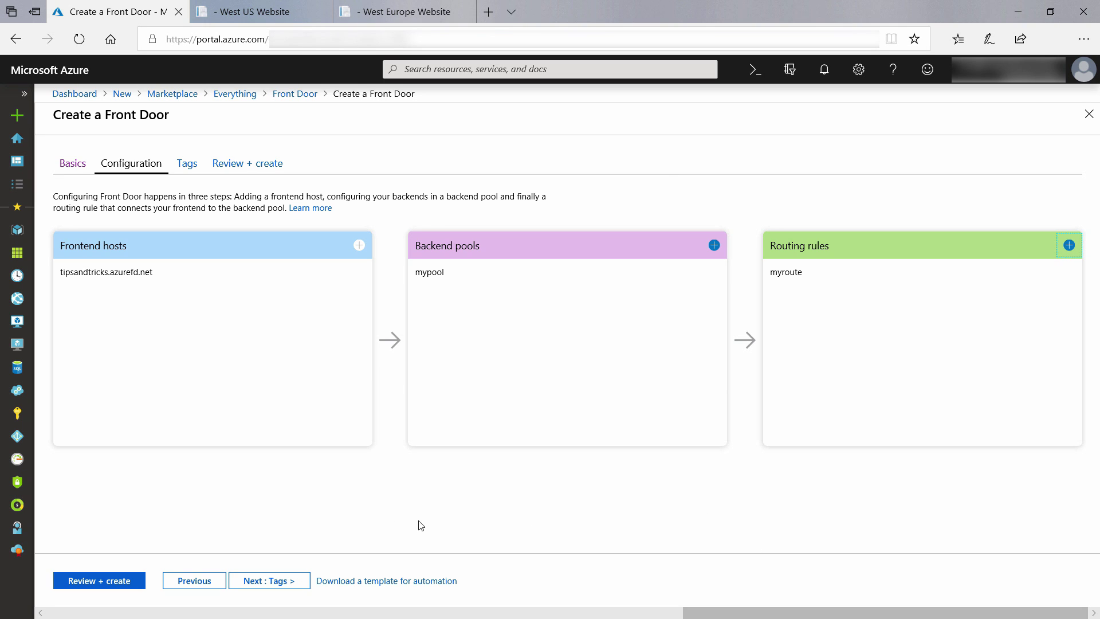
left_click(108, 579)
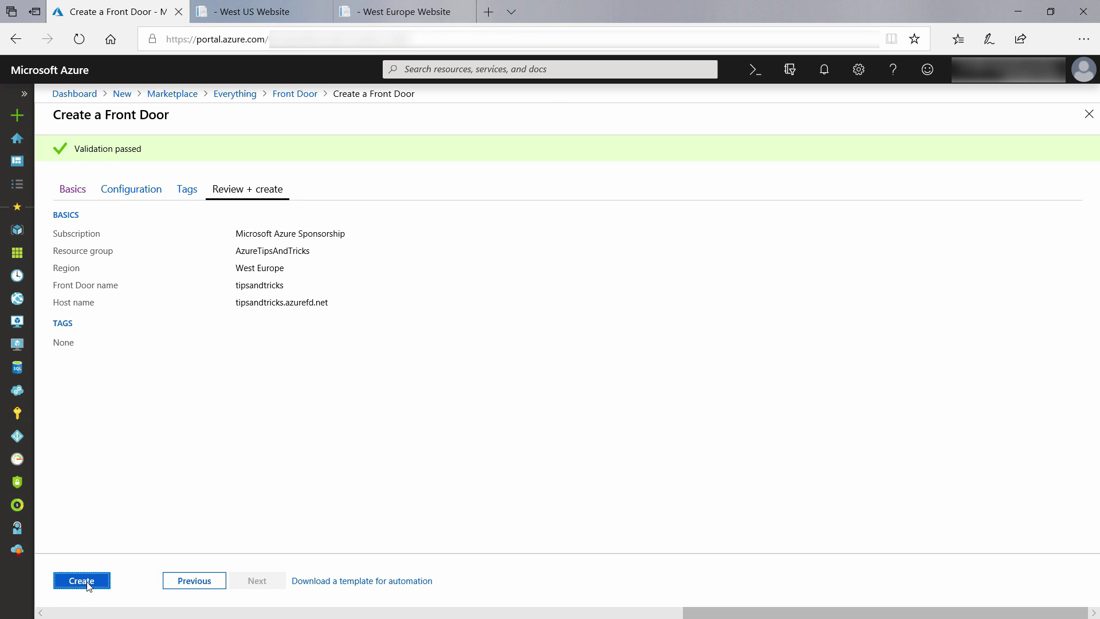
left_click(88, 582)
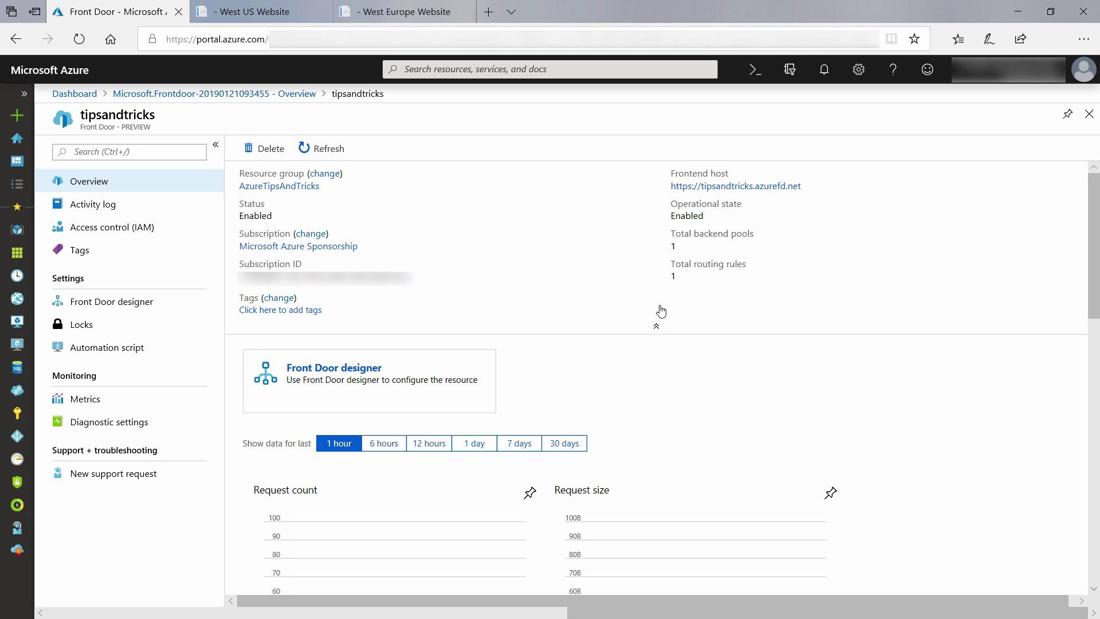
Open the Front Door's frontend host URL in a new browser tab to check the served site, and return to the Azure portal
right_click(757, 188)
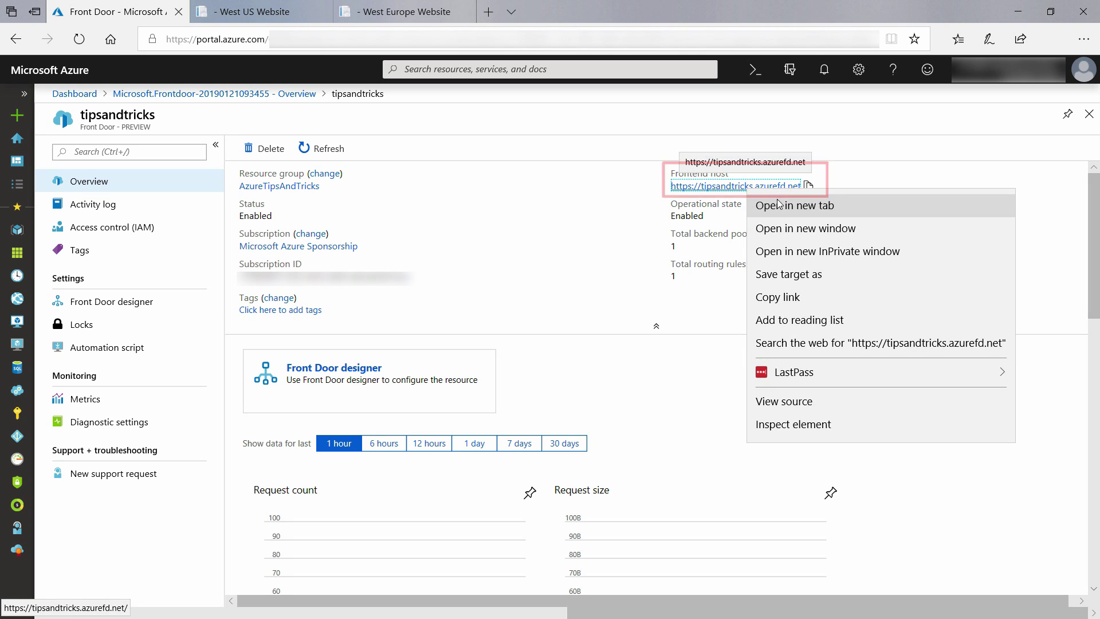
left_click(762, 194)
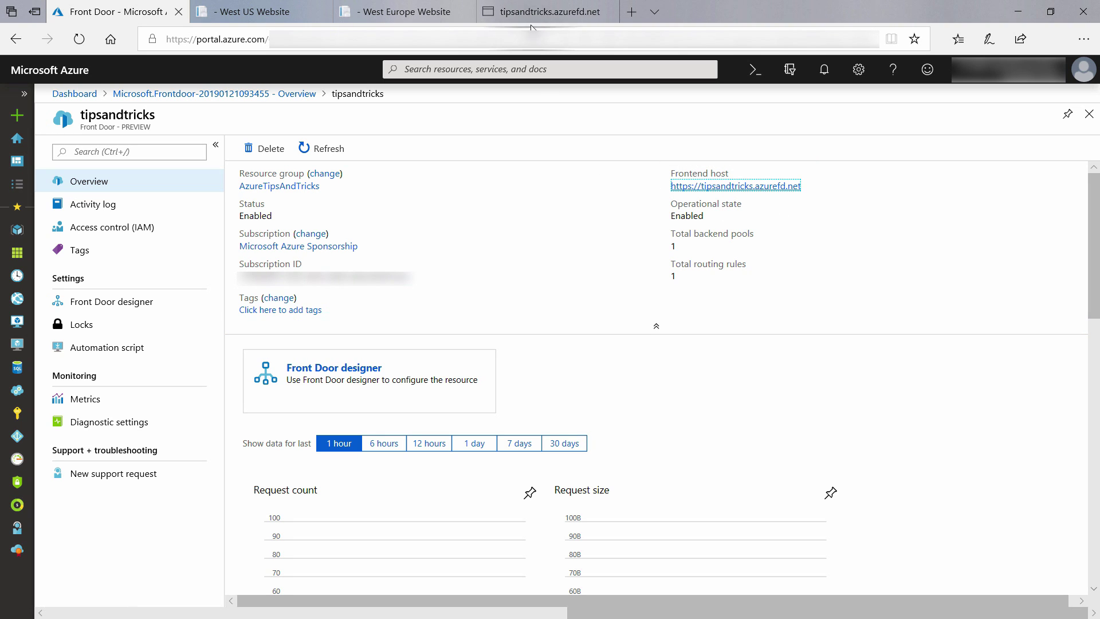
left_click(545, 12)
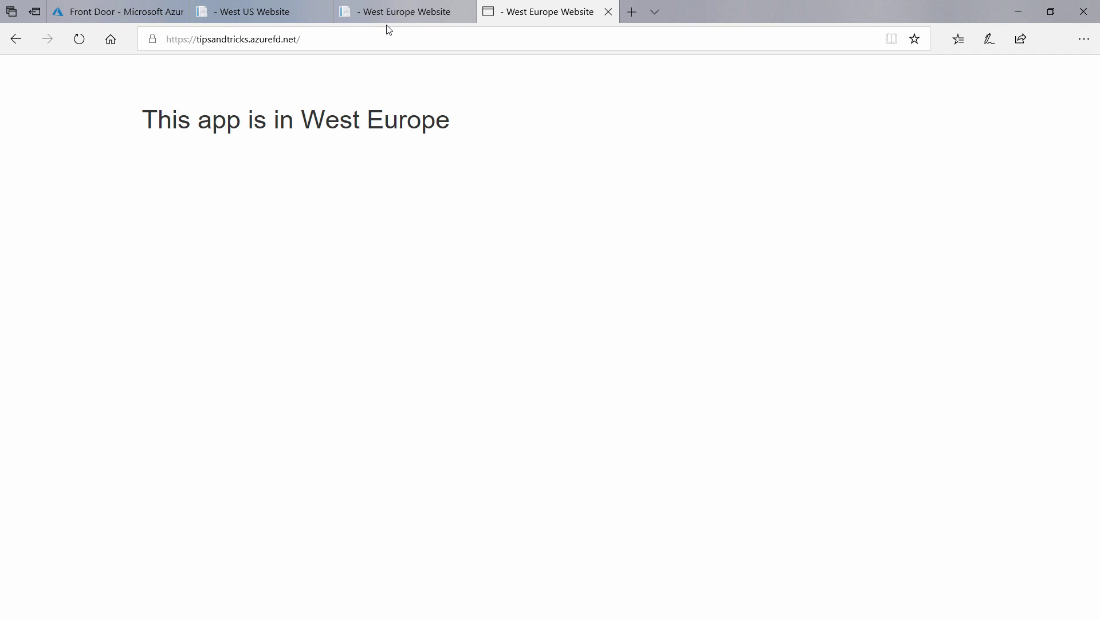
left_click(138, 14)
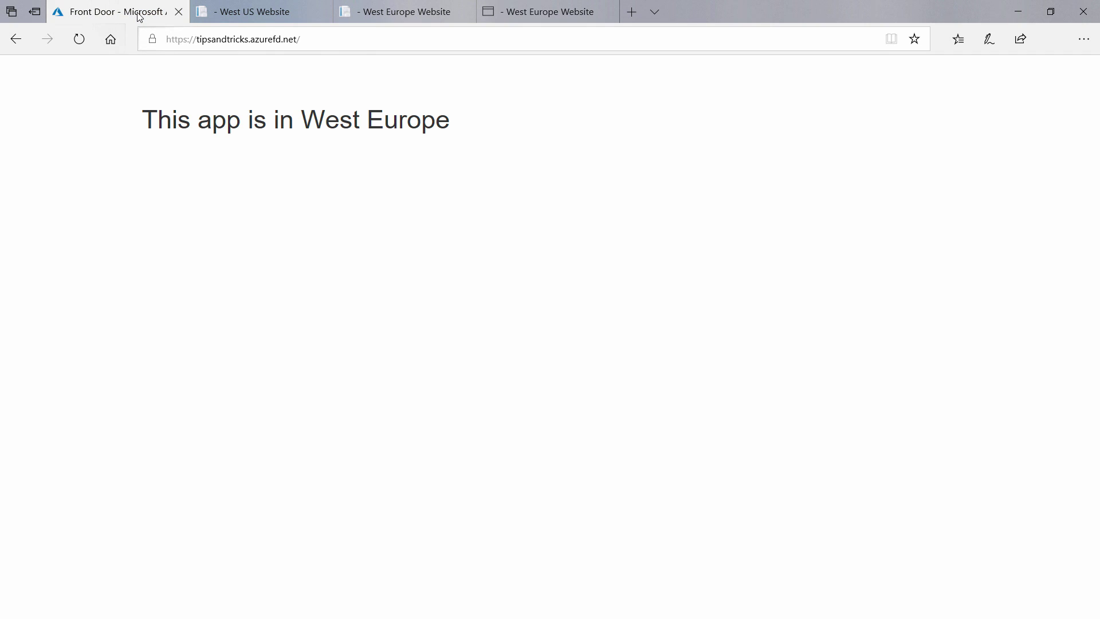
Go back to the Azure Tips & Tricks dashboard and stop the EuropeWebsite web app
left_click(89, 93)
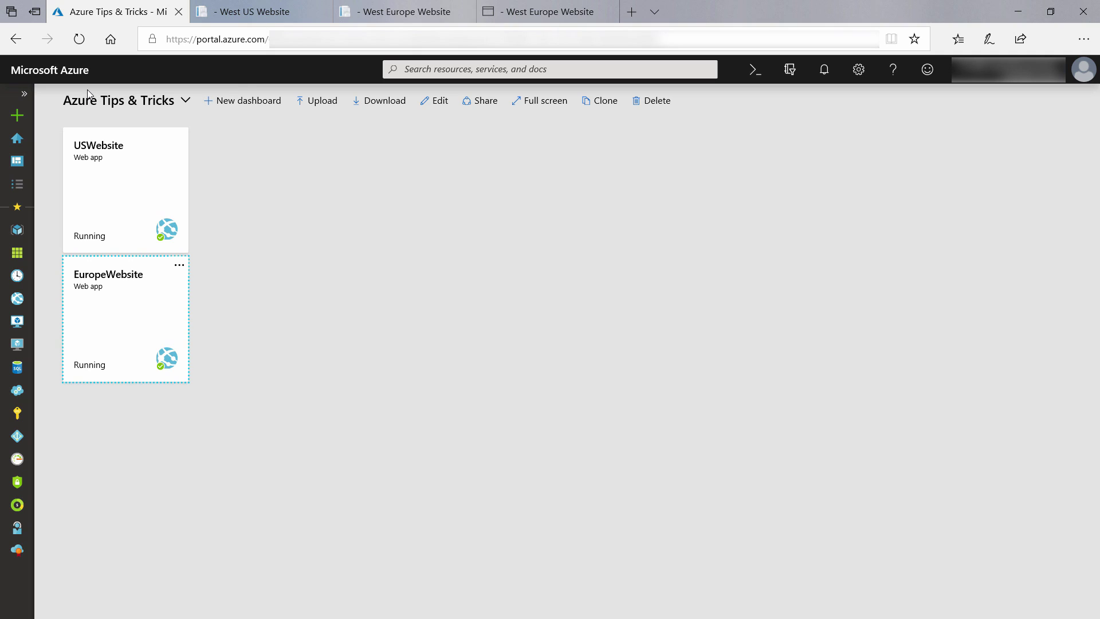
left_click(180, 266)
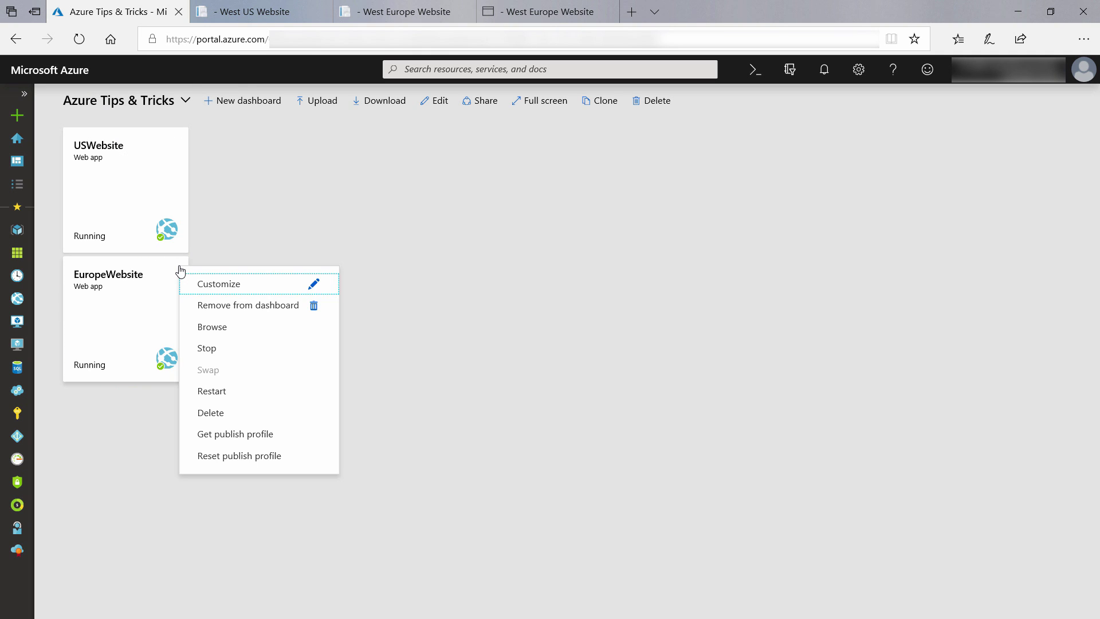
left_click(205, 348)
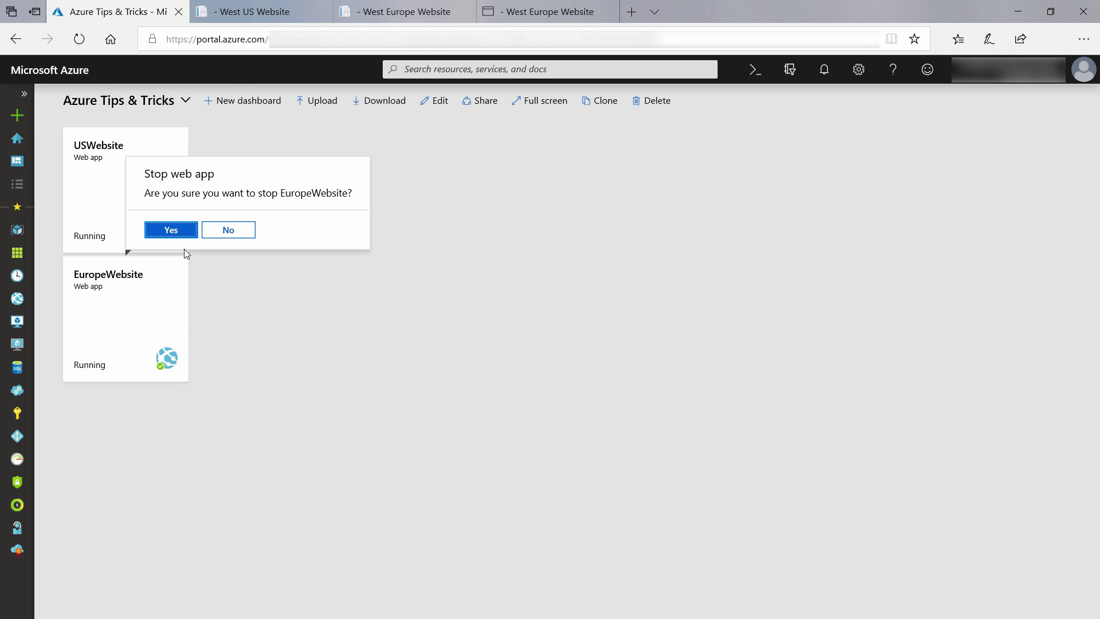
left_click(171, 230)
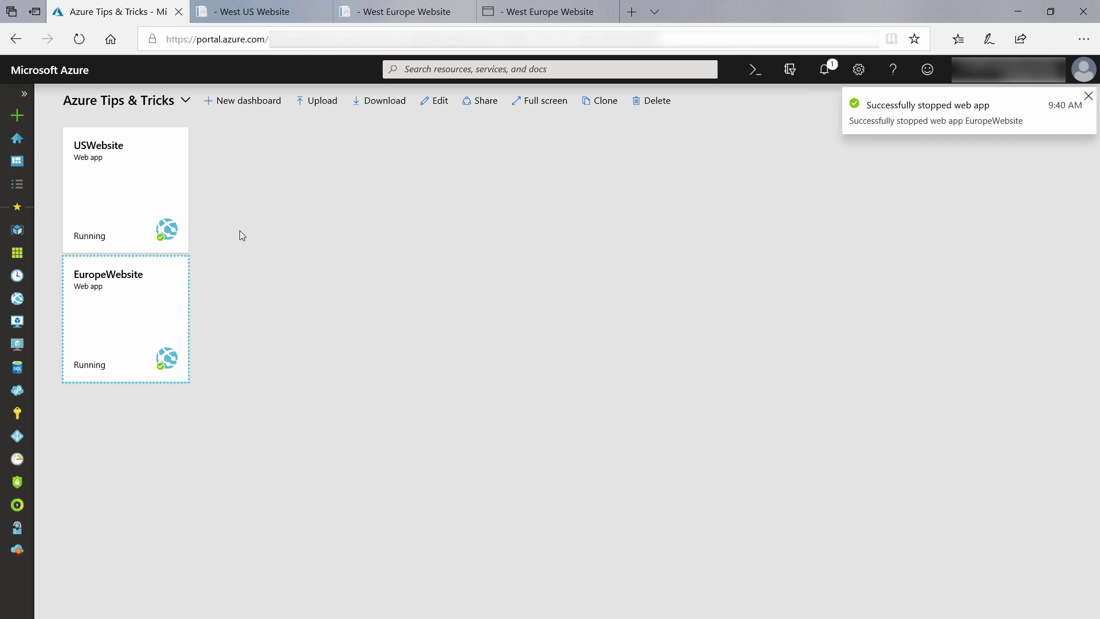
Reload the Front Door site tipsandtricks.azurefd.net in its open browser tab to check which regional app is served
left_click(556, 15)
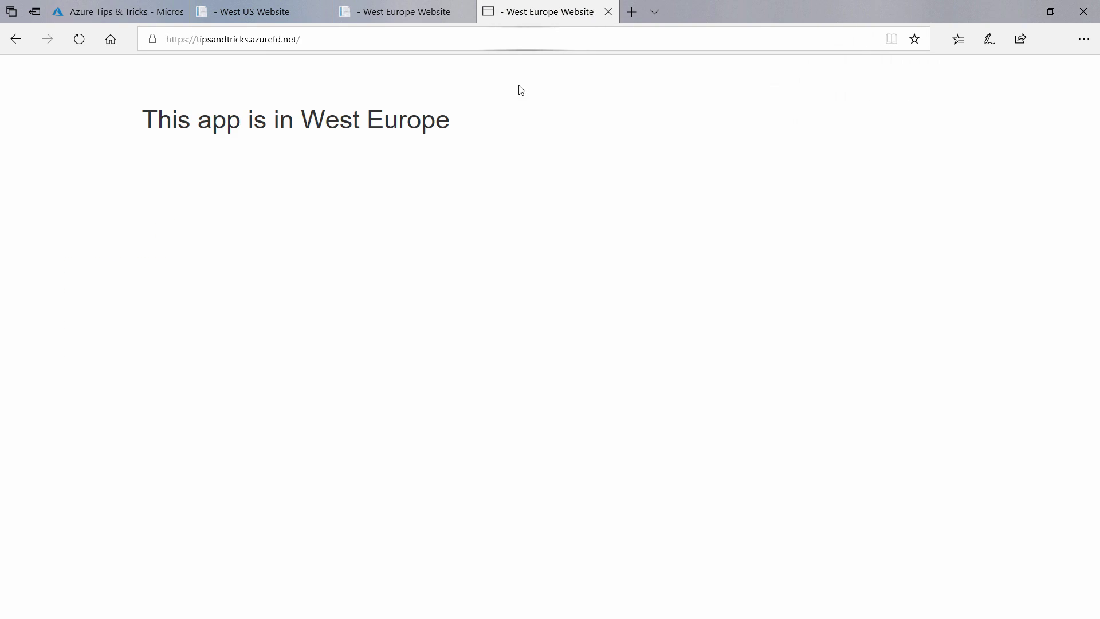
key("F5")
key("F5")
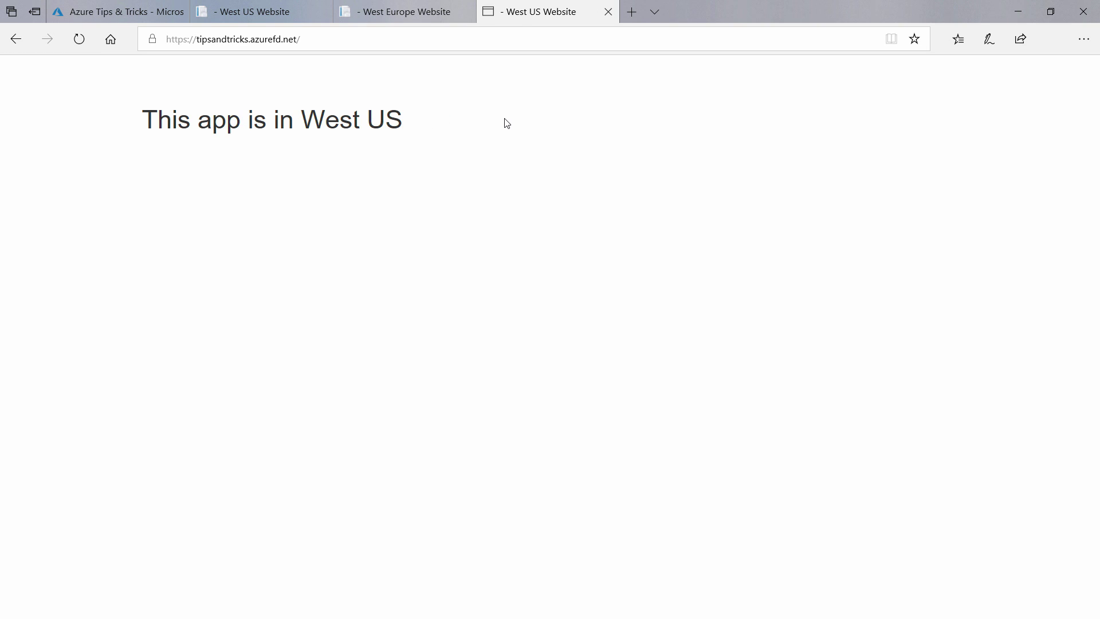